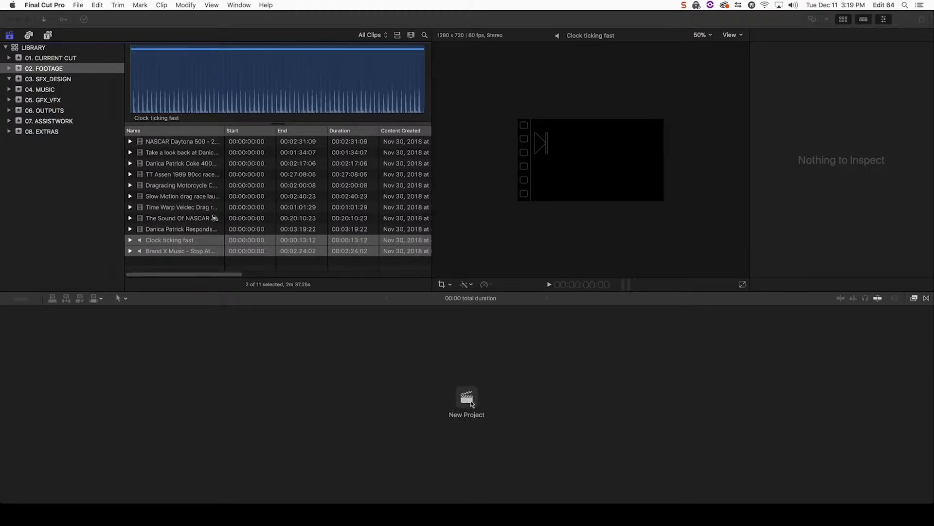
Step: Create the project '01. Sequence' in the 01. CURRENT CUT event and show that event's contents
click(77, 5)
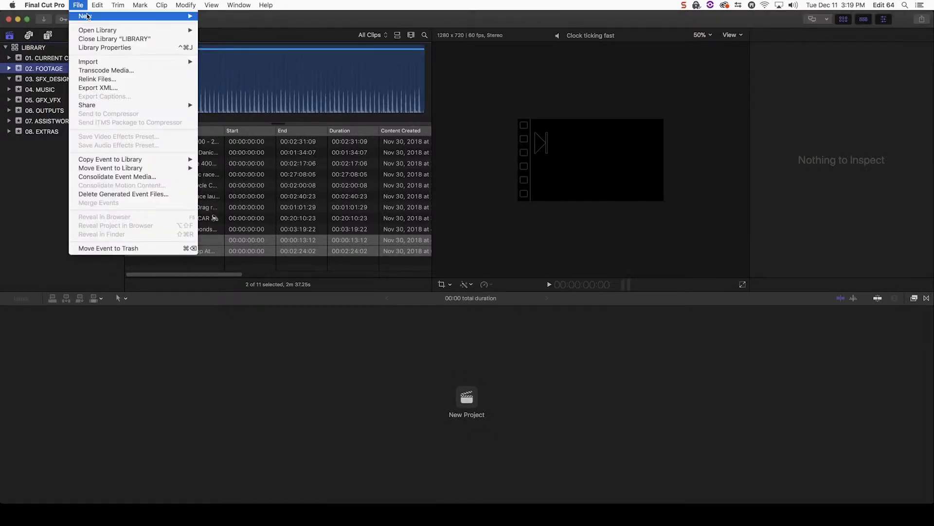
mouse_move(87, 16)
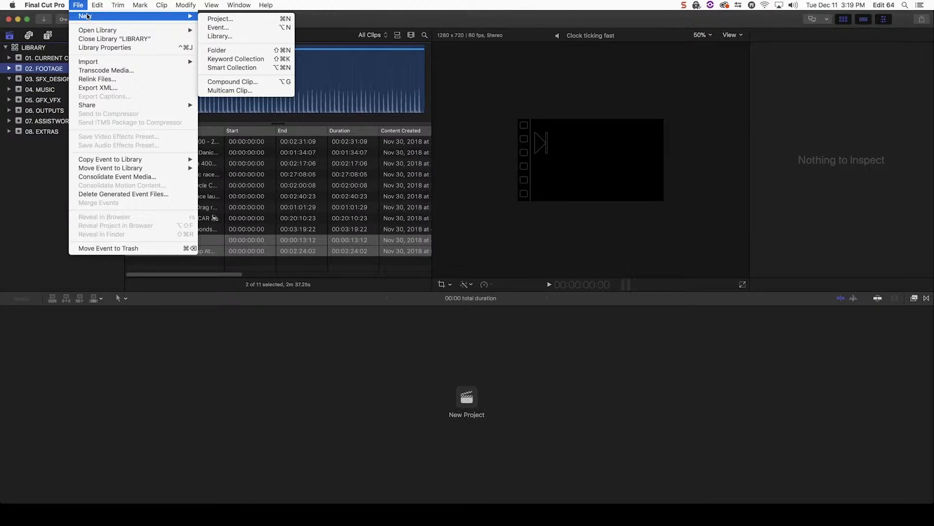
click(224, 20)
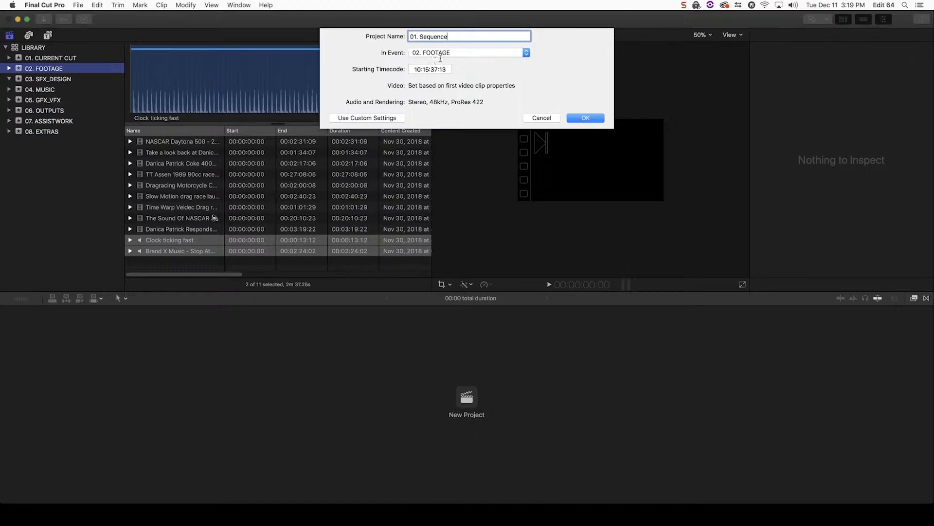
click(440, 54)
click(438, 63)
click(586, 118)
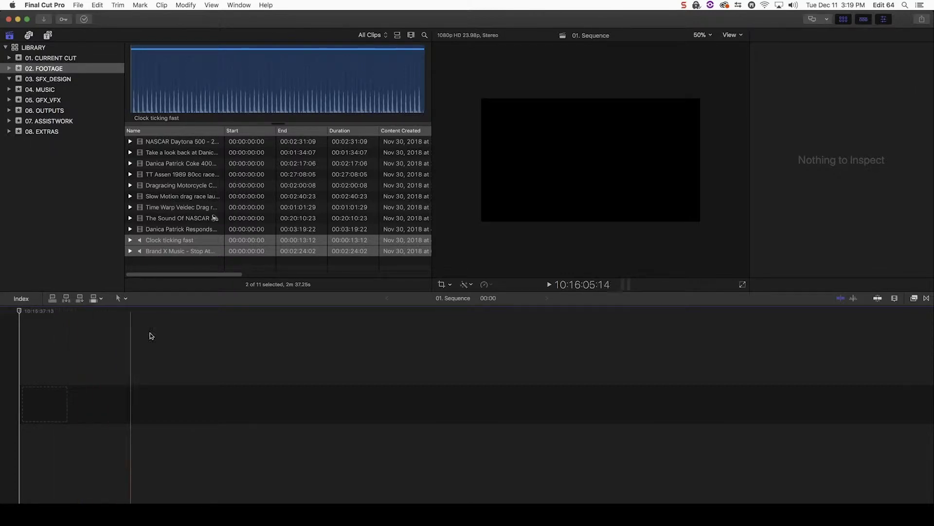
click(12, 59)
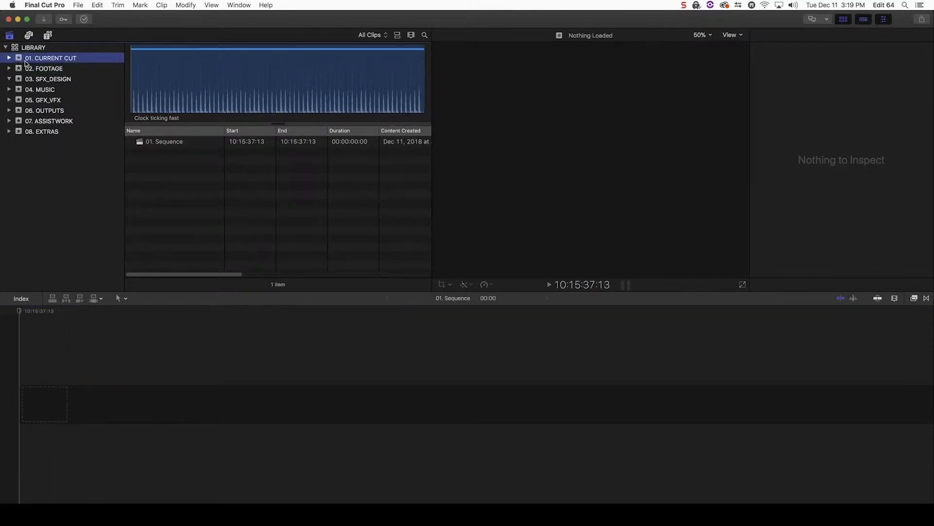
Step: Select the 01. Sequence project and work in its empty timeline
click(152, 146)
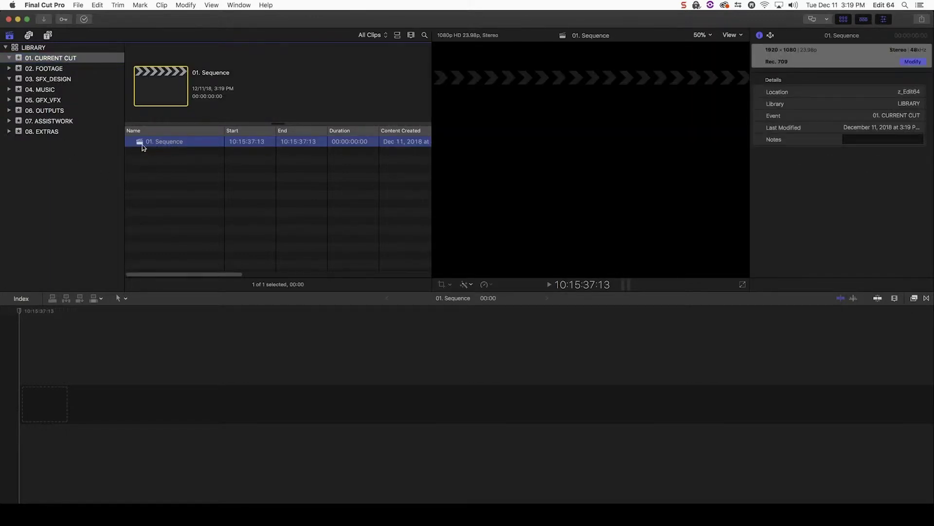
click(219, 409)
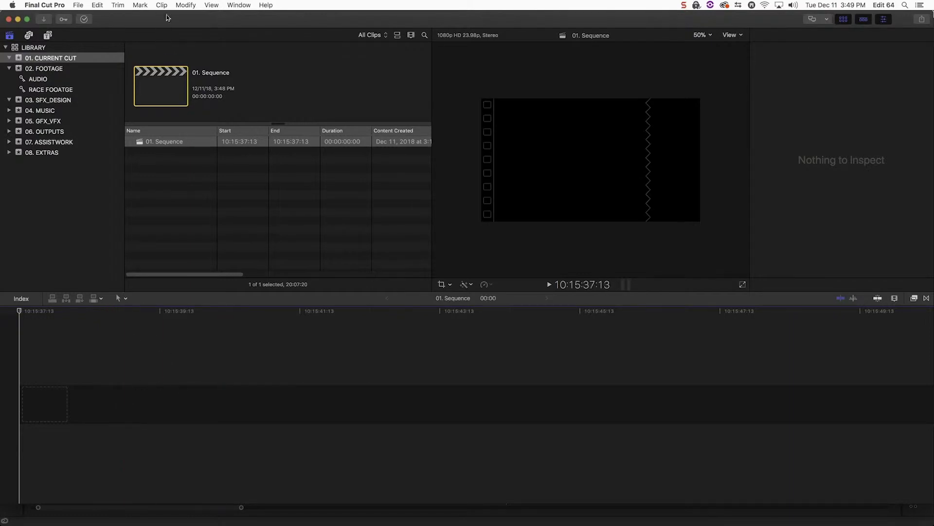
click(162, 6)
Step: Insert a 3-second gap clip into the storyline, accepting 1080p HD 1920x1080 23.98p video properties
mouse_move(101, 4)
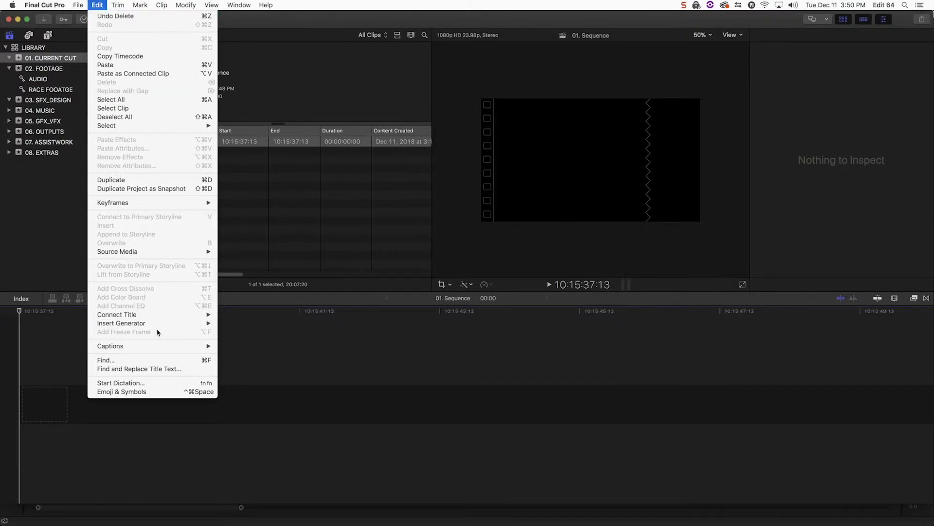
mouse_move(160, 328)
click(246, 334)
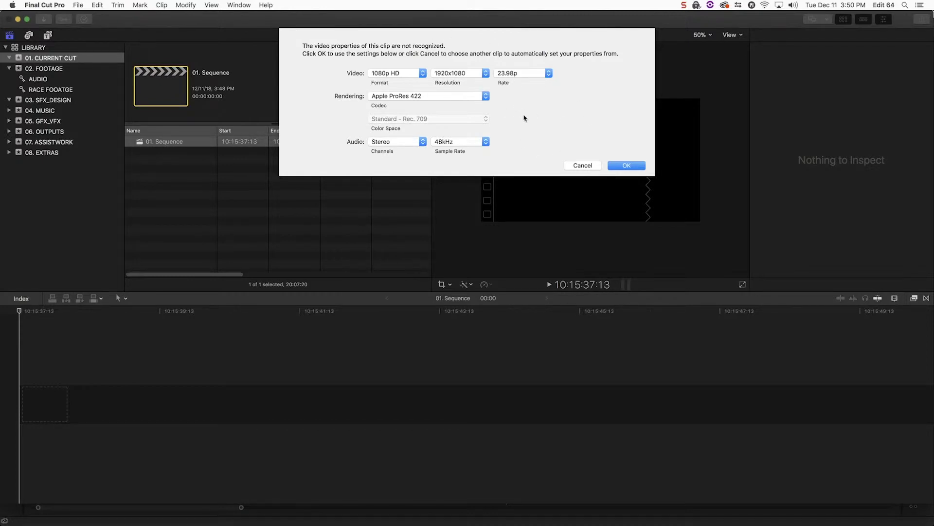
click(620, 166)
click(151, 401)
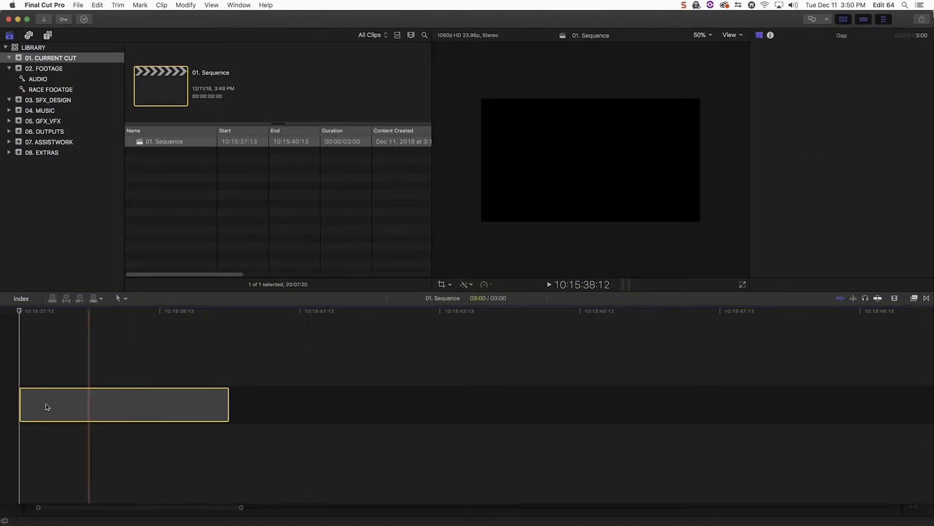
Step: Extend the gap clip to 12:18 and show the RACE FOOTAGE collection's clips
drag(111, 400, 154, 405)
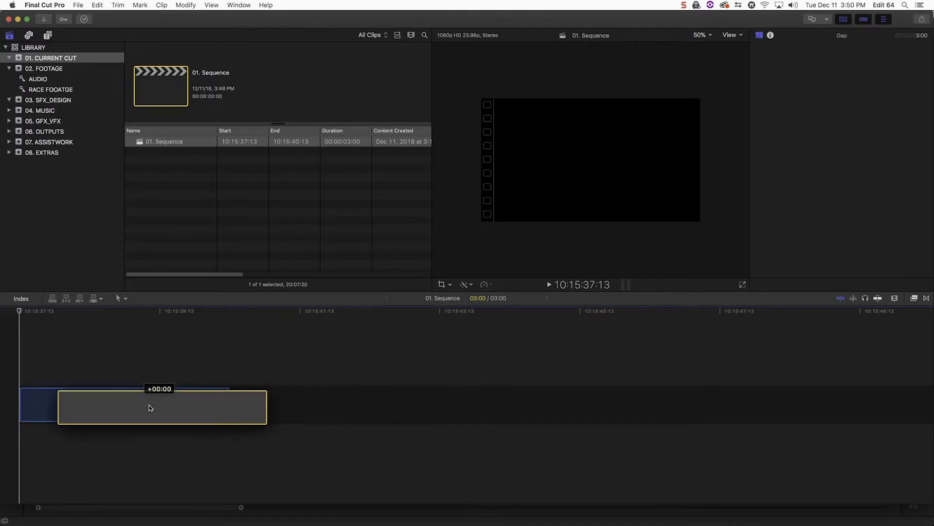
drag(228, 405, 925, 410)
click(320, 405)
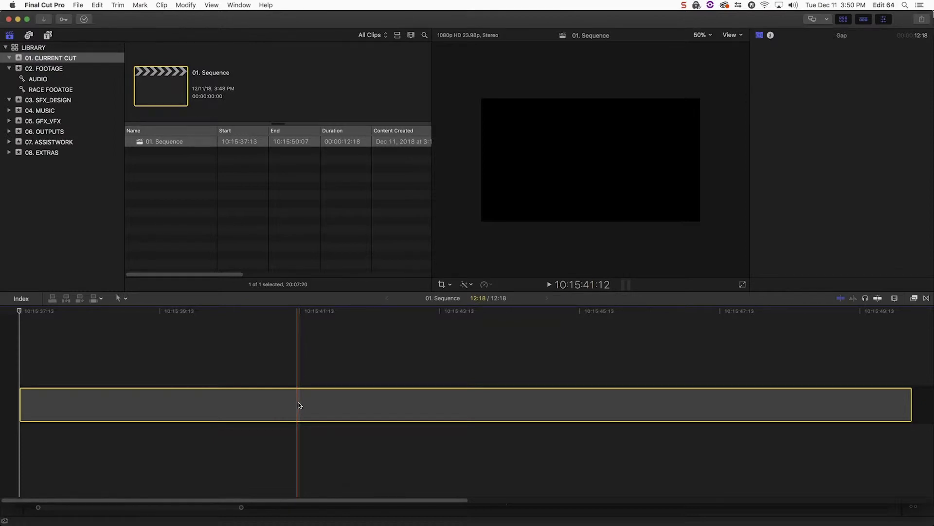
drag(417, 408, 349, 404)
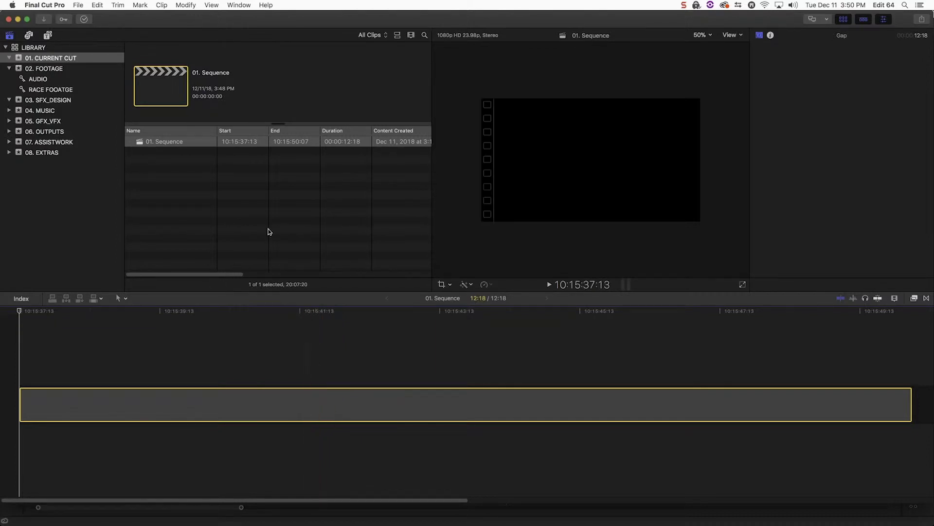
click(41, 90)
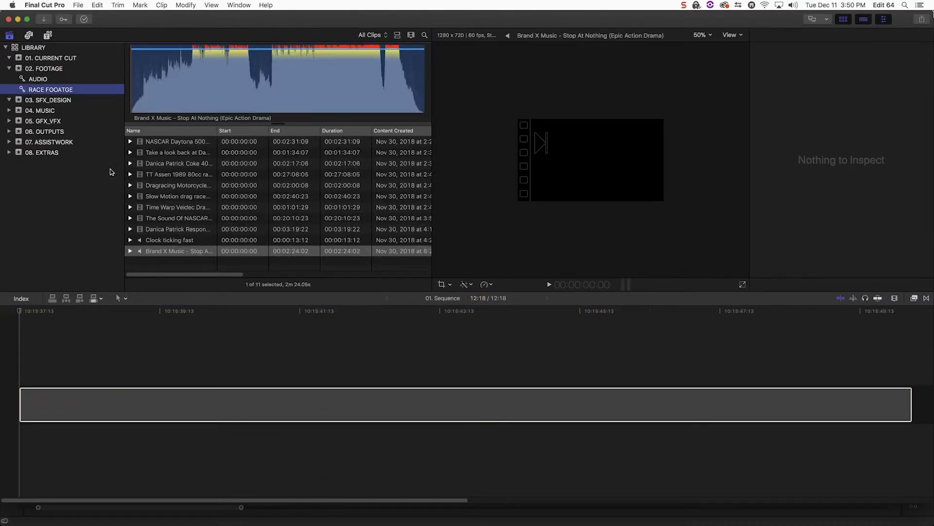
Step: Connect the NASCAR Daytona 500 and Danica Patrick clips above the gap clip
click(147, 144)
key(shift+Down)
drag(164, 153, 139, 356)
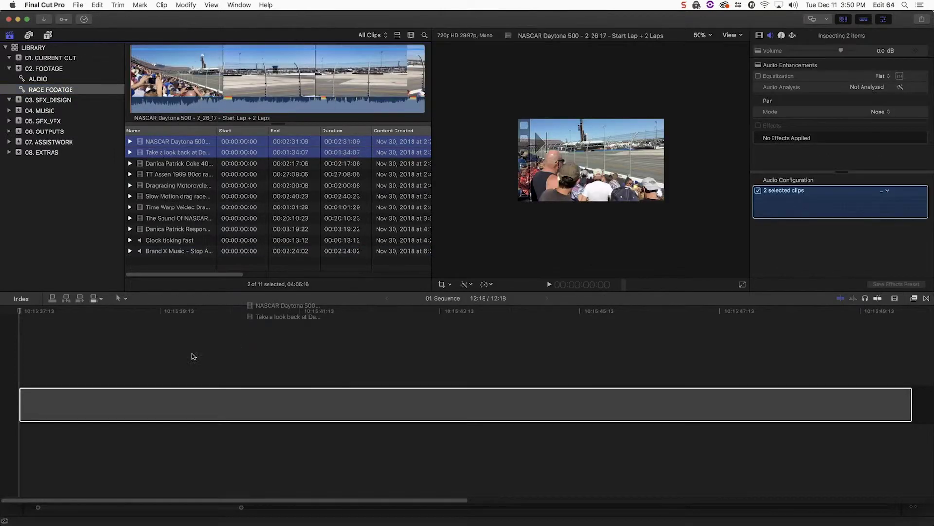
key(s)
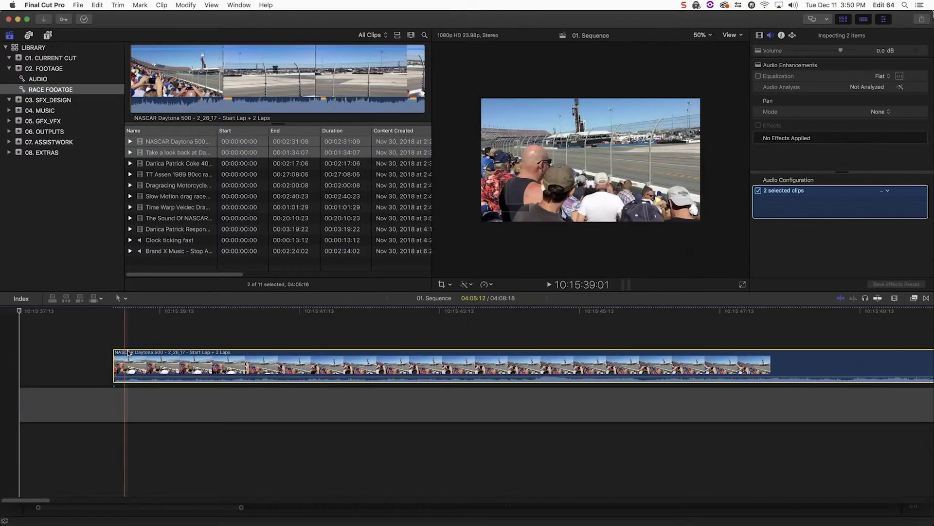
key(shift+z)
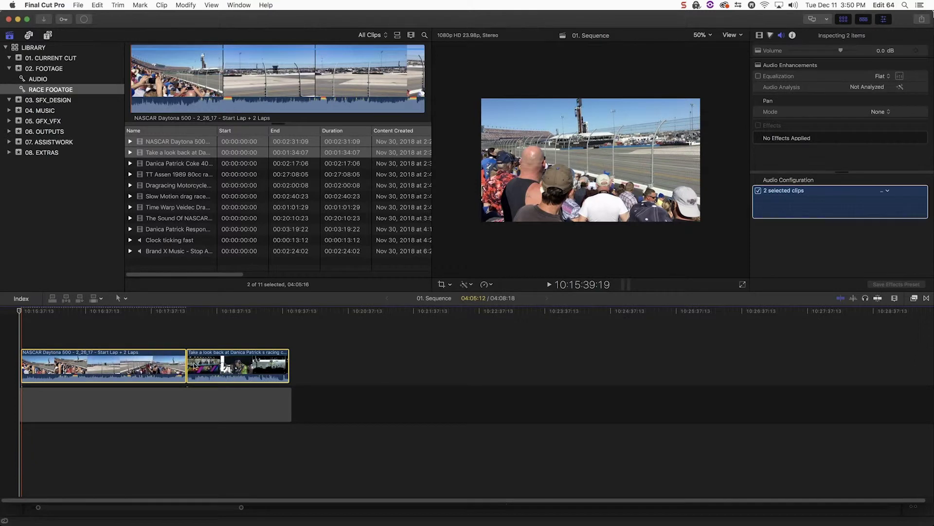
Step: Extend the gap to 12:33:16 and shift both race clips later above it
drag(288, 405, 844, 405)
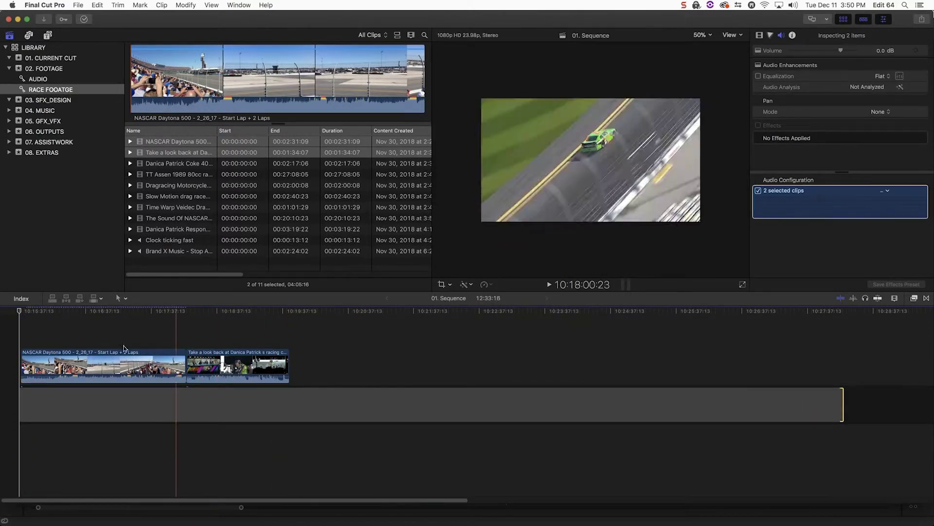
drag(294, 340, 20, 375)
drag(74, 353, 173, 347)
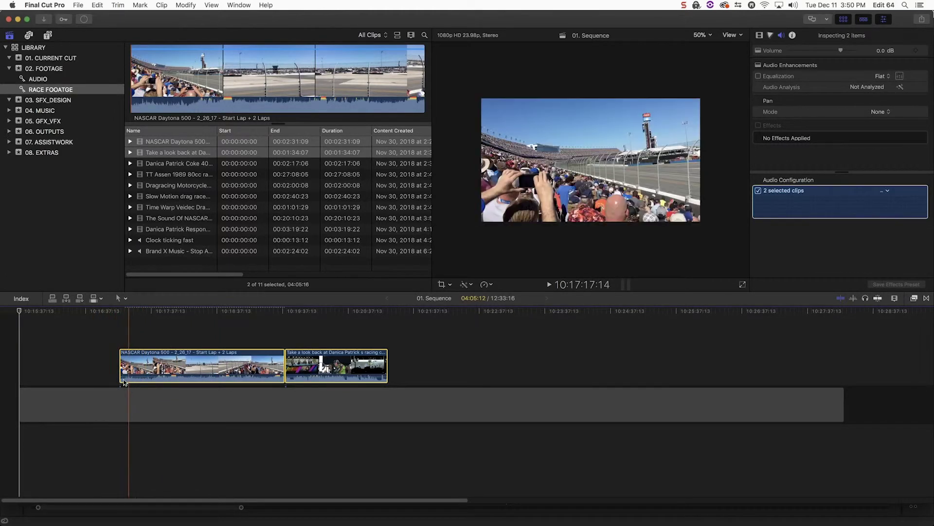
click(151, 339)
click(156, 364)
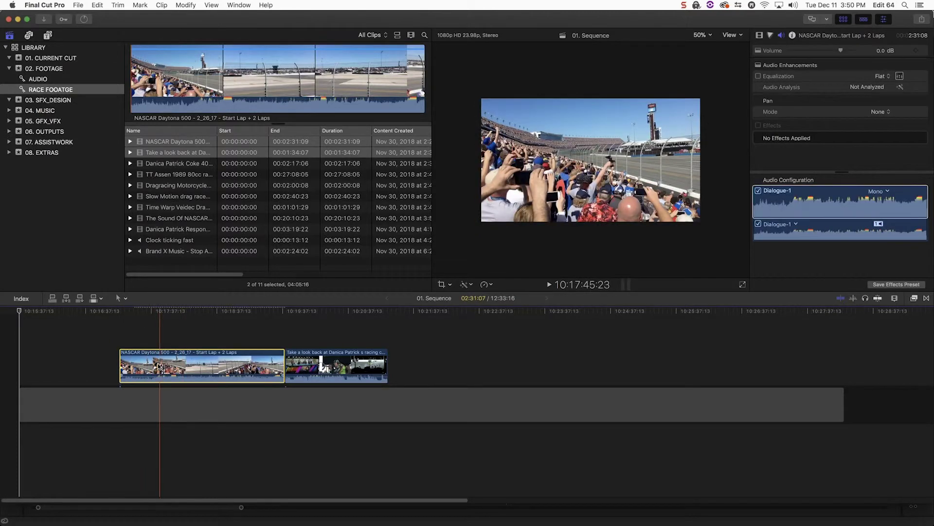
click(124, 400)
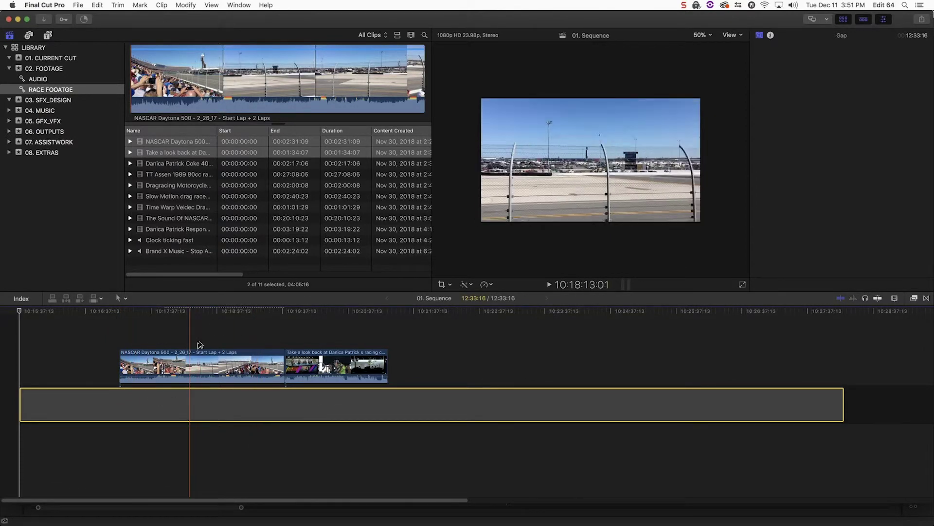
Step: Rearrange the two race clips, ending with both connected above the start of the gap
click(322, 362)
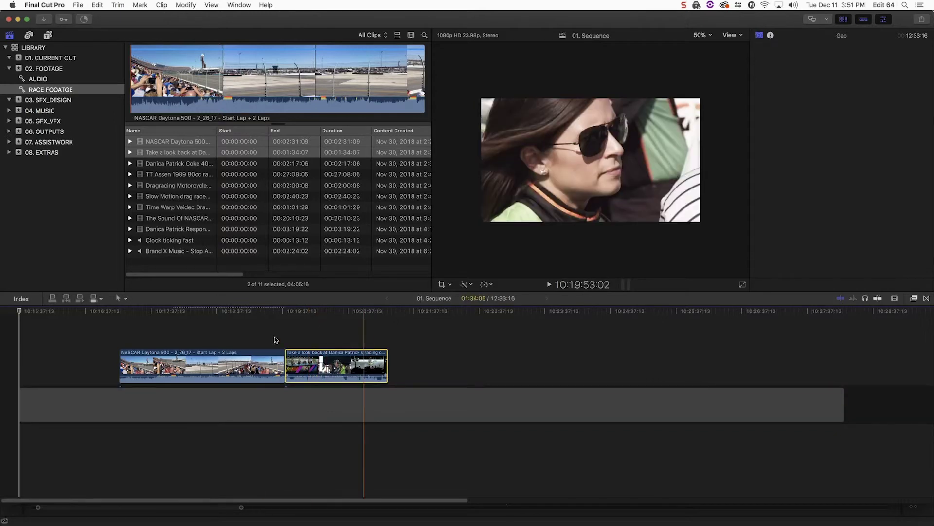
key(super+minus)
key(super+minus)
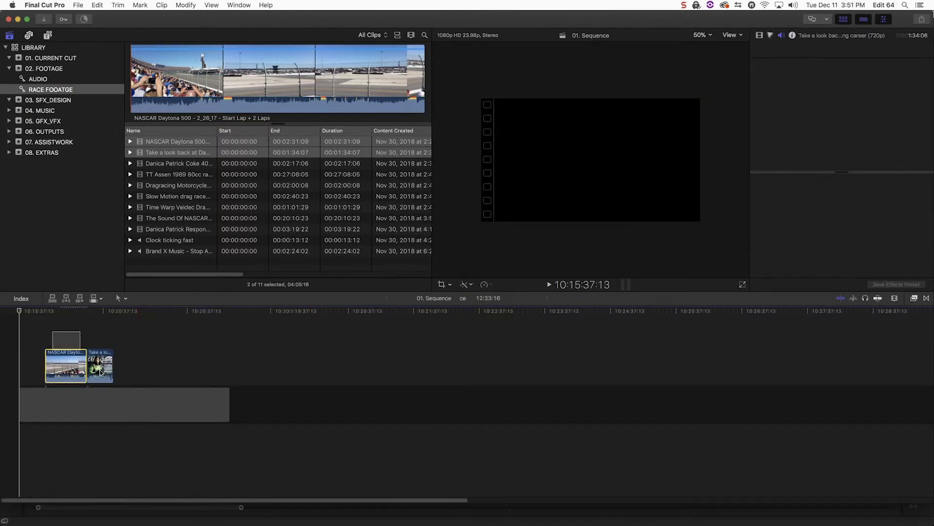
drag(61, 355, 428, 406)
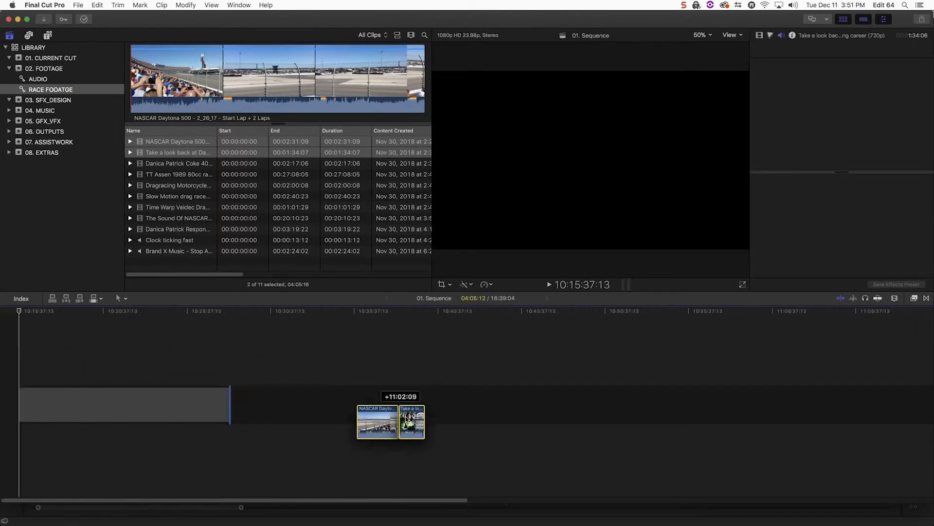
drag(429, 407, 324, 407)
mouse_move(328, 358)
mouse_down()
mouse_move(296, 409)
mouse_move(330, 394)
mouse_up()
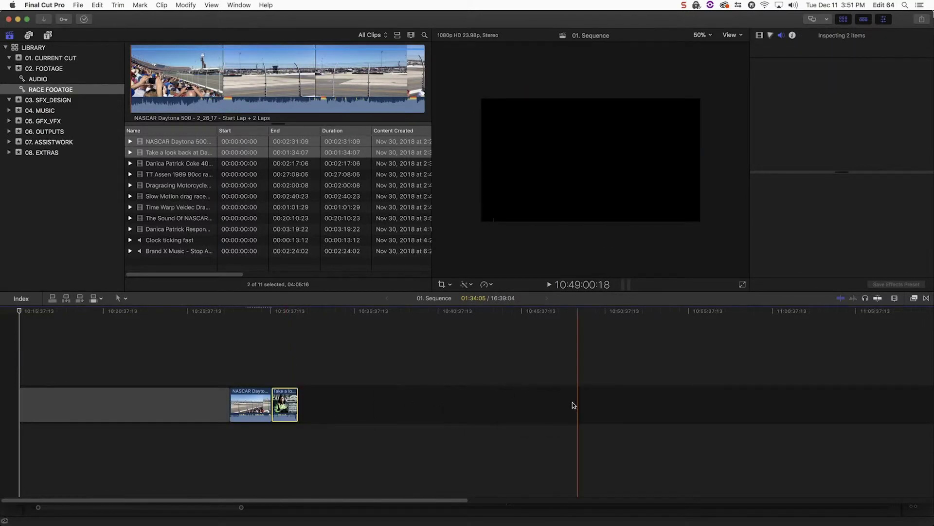
drag(287, 402, 574, 402)
super+click(253, 396)
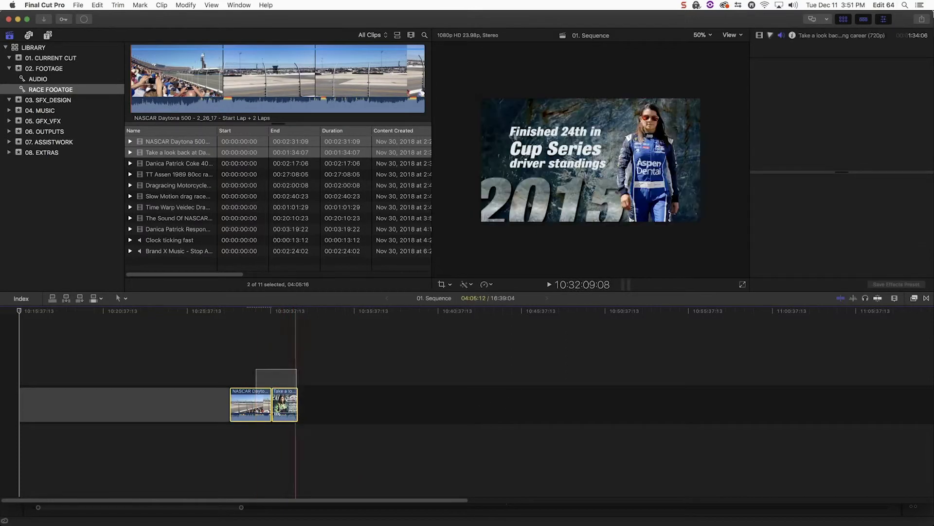
drag(252, 394, 75, 356)
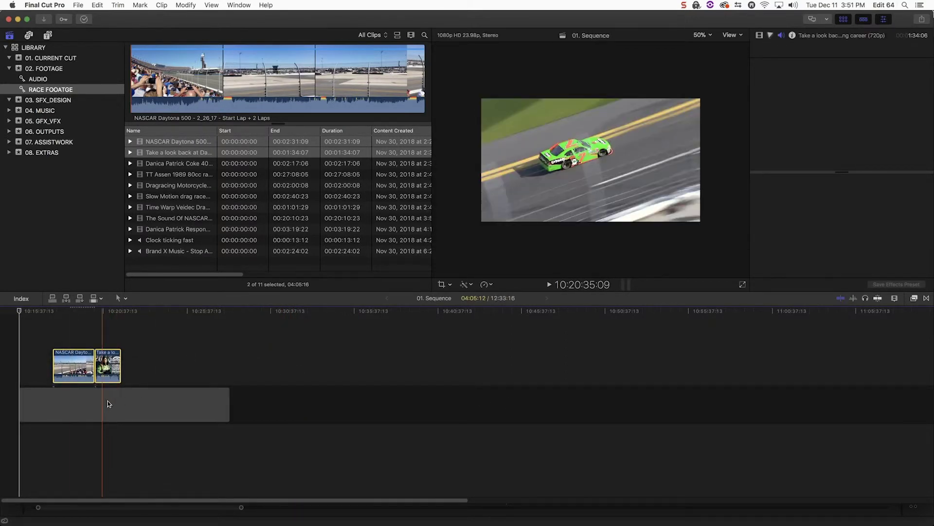
Step: Lengthen the gap far right, move the look-back clip later, and add The Sound Of NASCAR
click(182, 404)
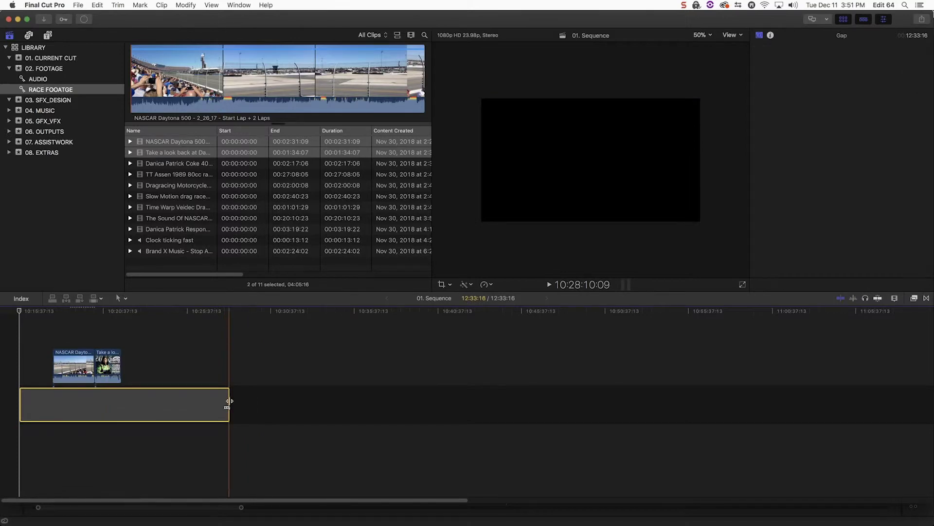
drag(228, 400, 728, 404)
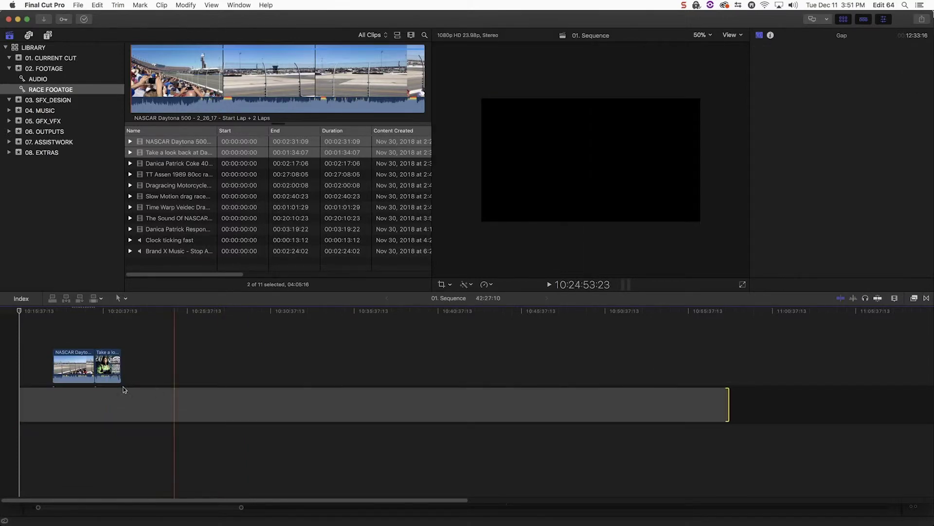
click(118, 369)
drag(108, 365, 180, 365)
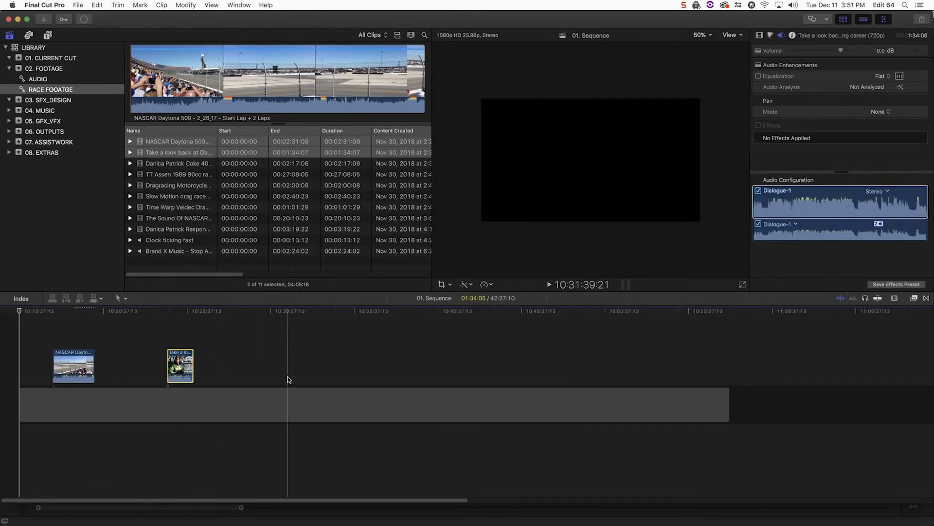
drag(181, 365, 430, 365)
click(65, 365)
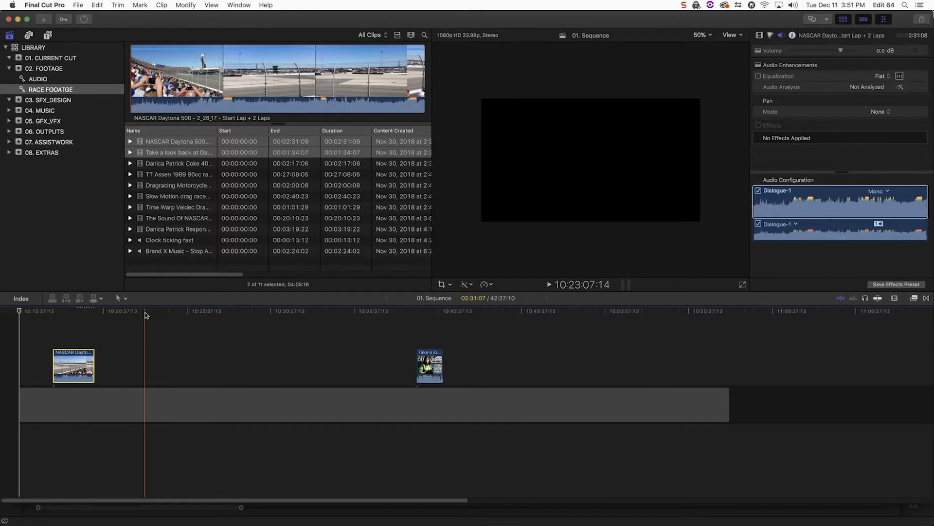
key(super+equal)
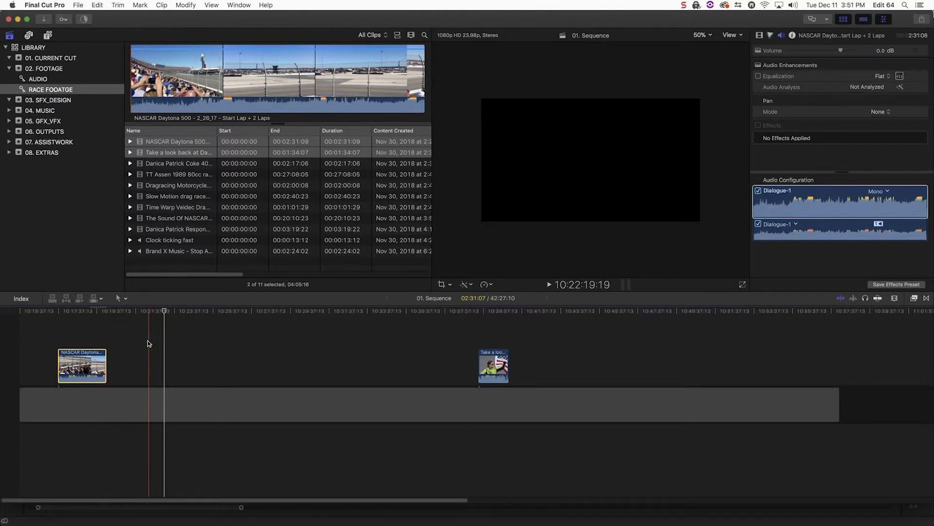
drag(141, 218, 220, 370)
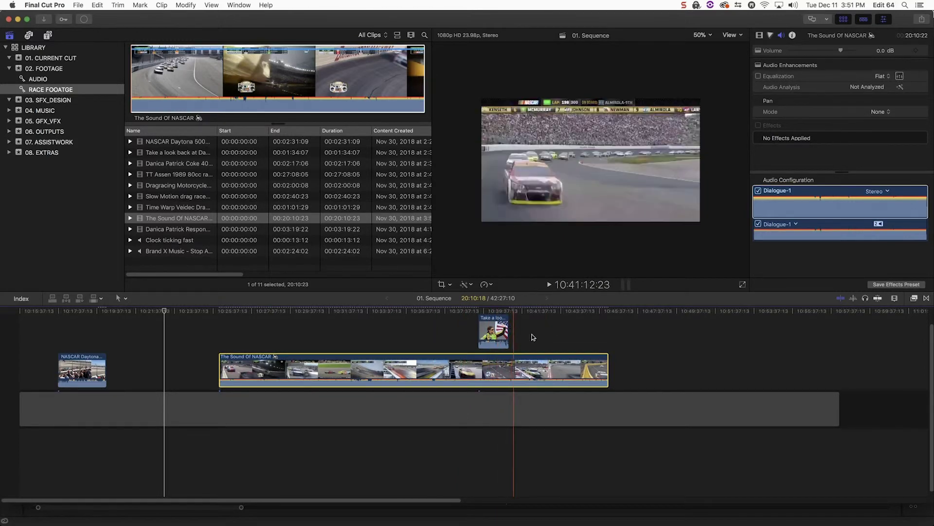
Step: Connect the Time Warp clip and stack it above the look-back clip near the gap's end
drag(144, 209, 468, 336)
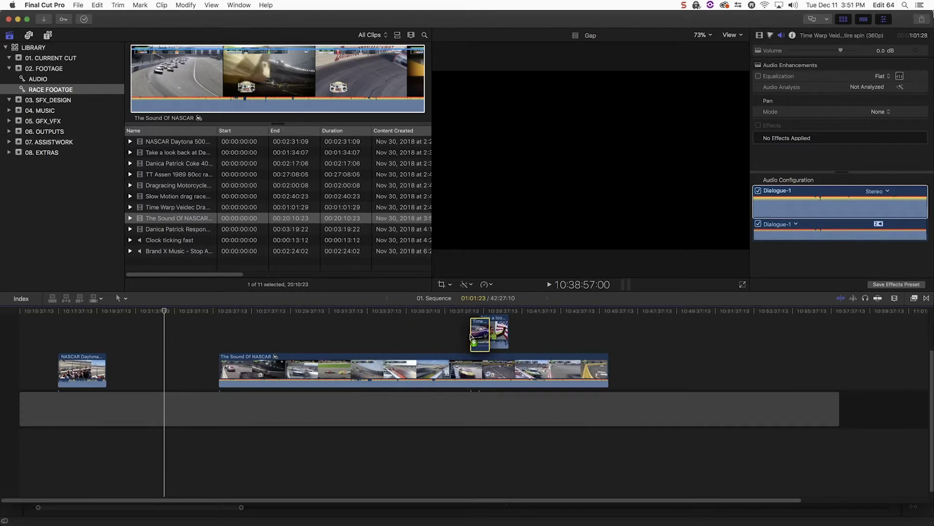
drag(468, 336, 498, 321)
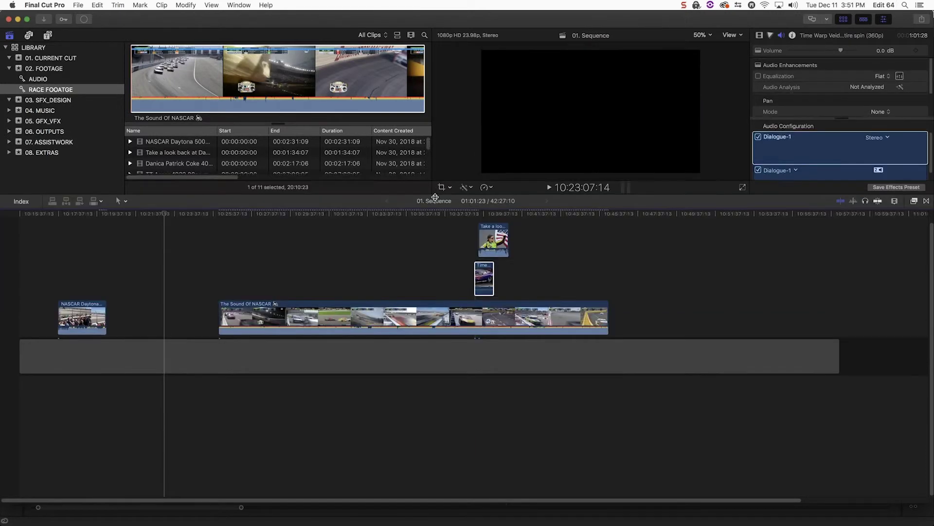
mouse_move(495, 255)
mouse_down()
mouse_move(483, 334)
mouse_move(482, 319)
mouse_up()
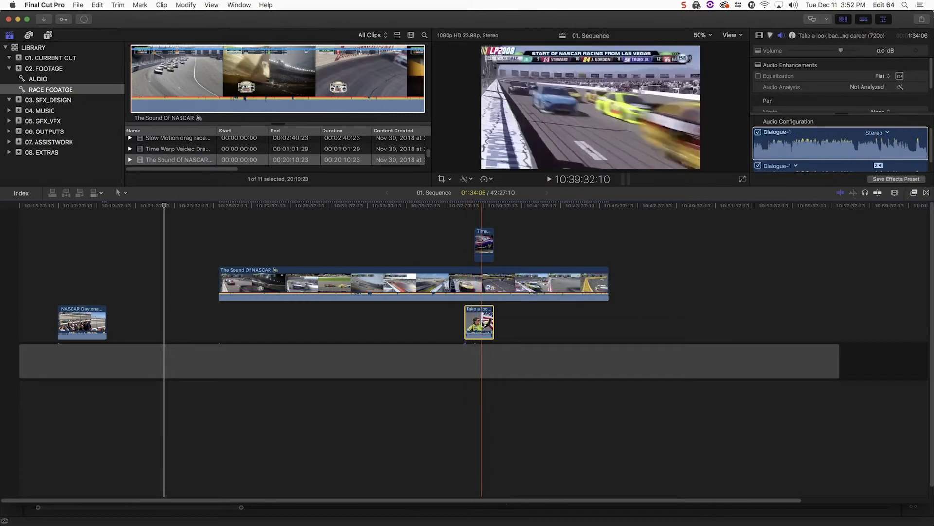
drag(482, 319, 711, 288)
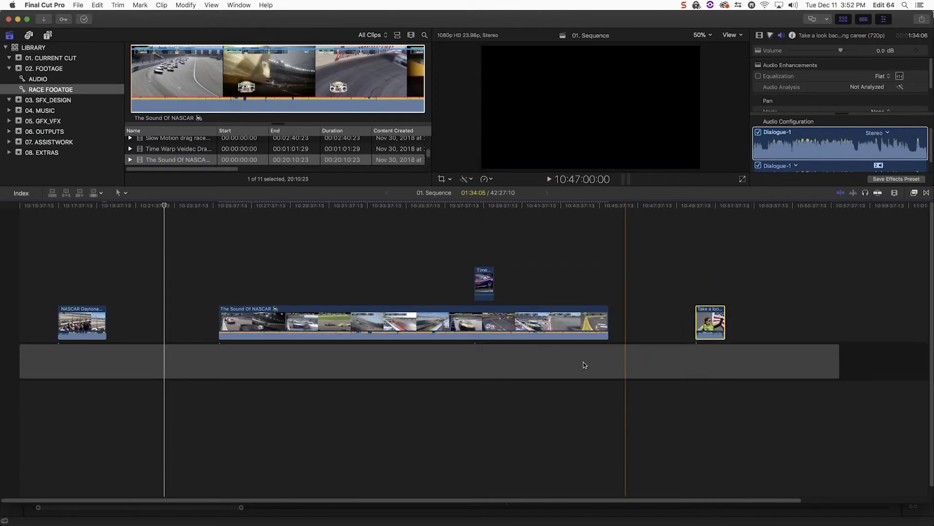
click(584, 365)
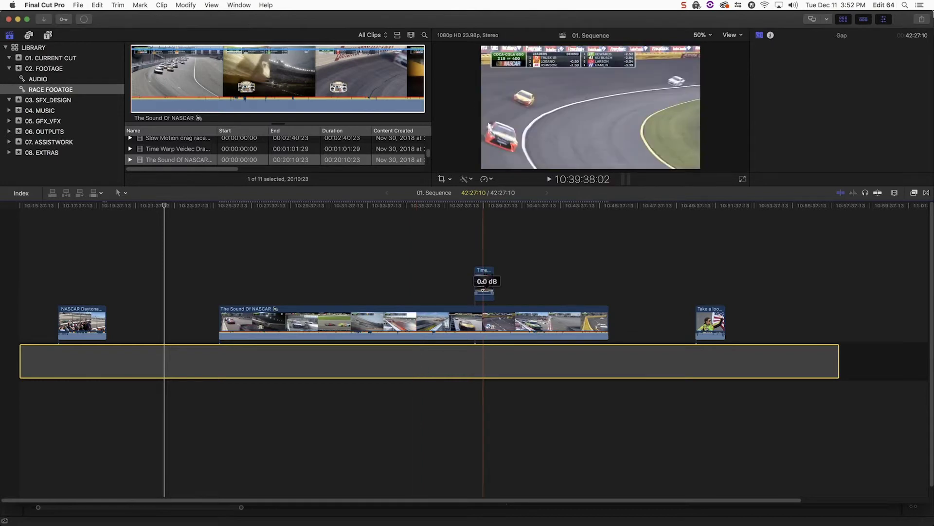
drag(485, 287, 658, 272)
drag(657, 315, 719, 276)
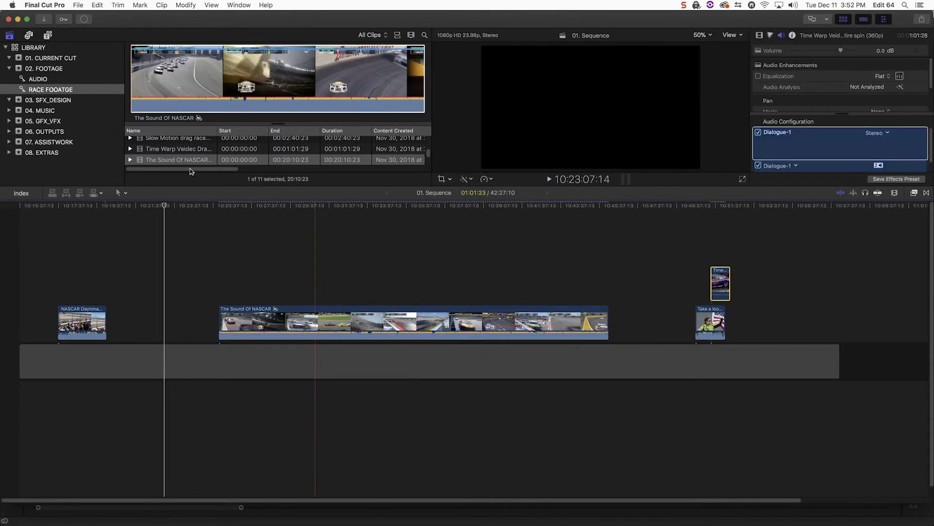
drag(236, 186, 236, 270)
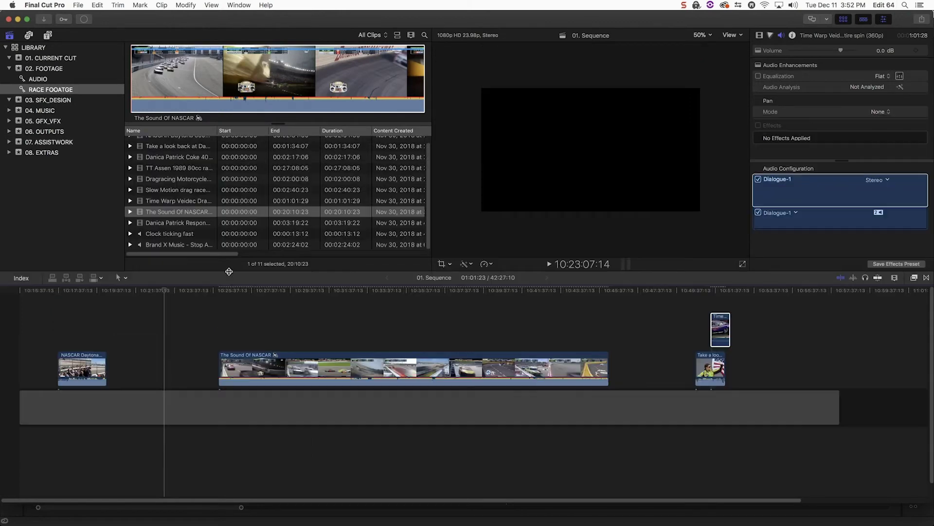
Step: Preview drag-race clips, then connect Clock ticking fast and the Brand X Music track beneath the gap
click(139, 183)
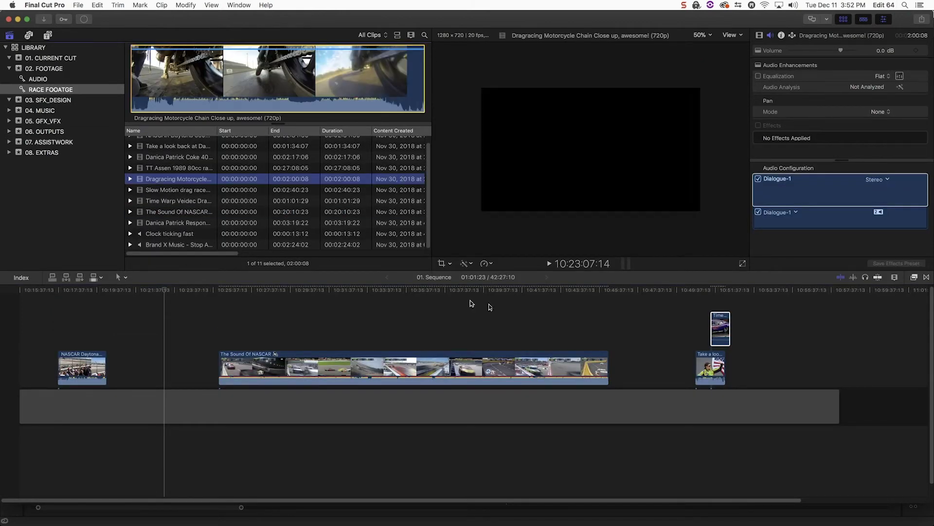
click(139, 191)
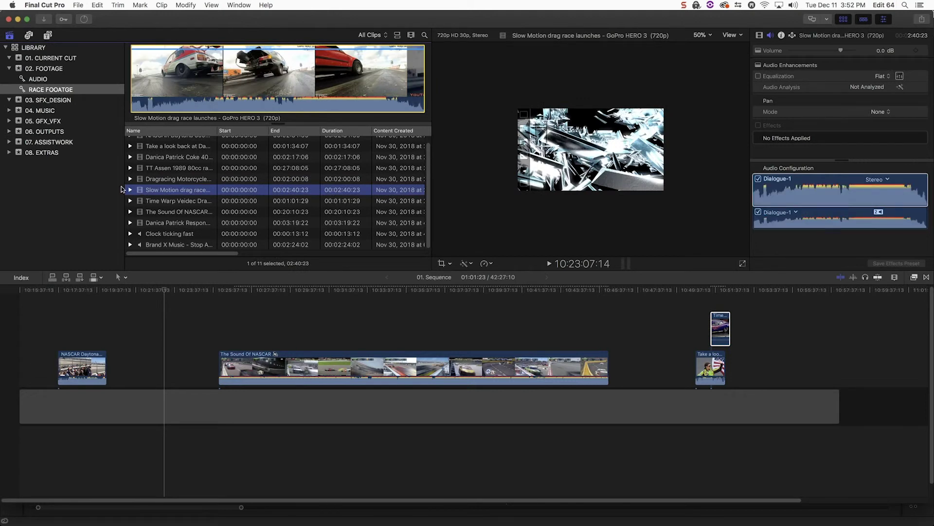
click(141, 234)
drag(141, 234, 230, 456)
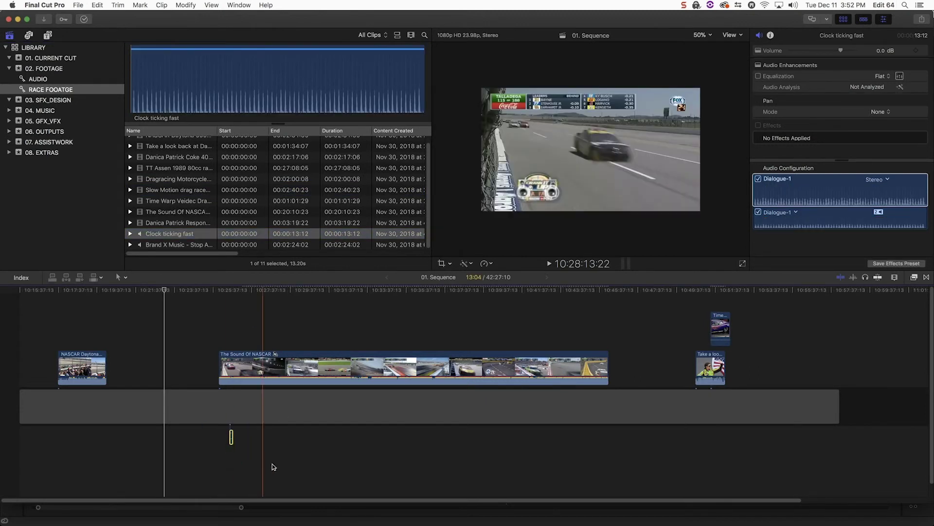
click(184, 246)
drag(185, 253, 453, 459)
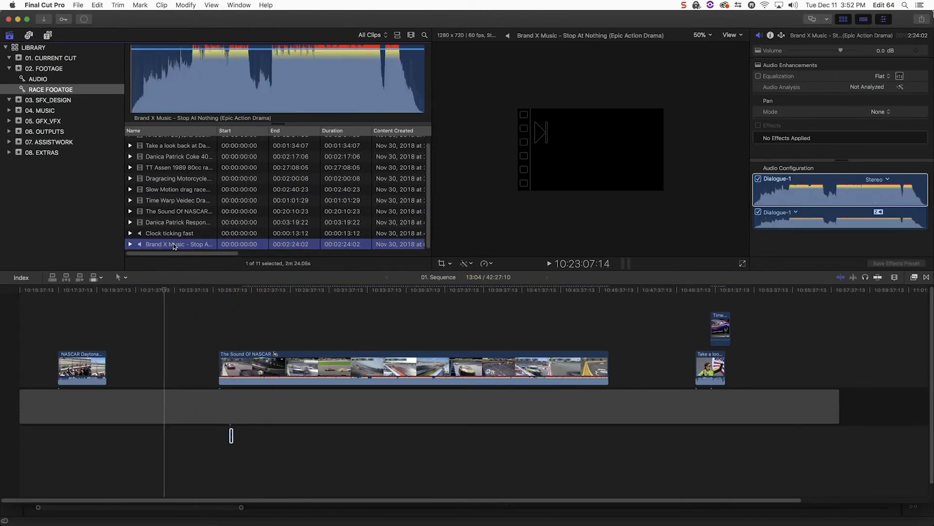